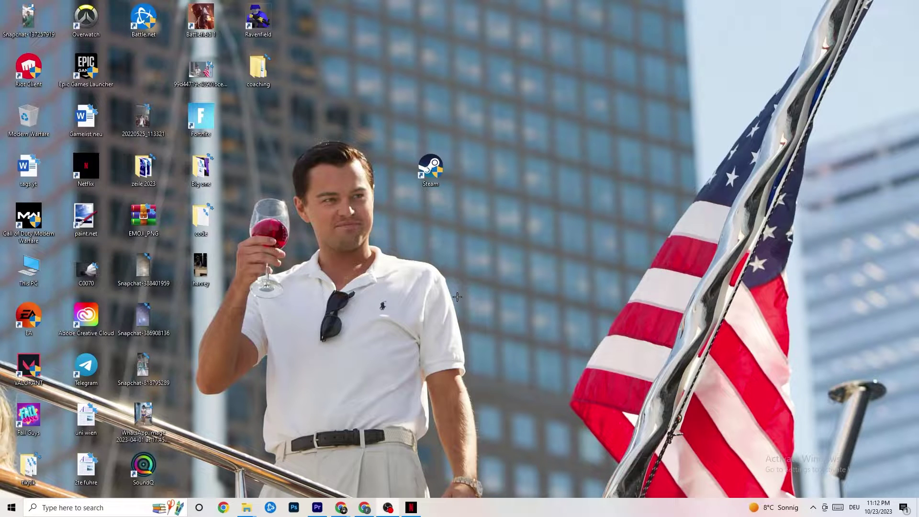
Open Settings from Start and go to Network & Internet to see Ethernet status
click(12, 508)
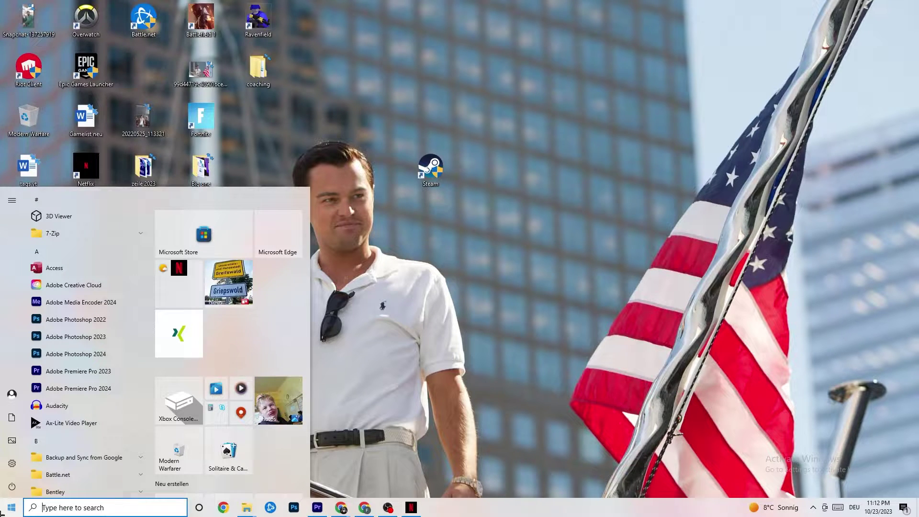
click(12, 462)
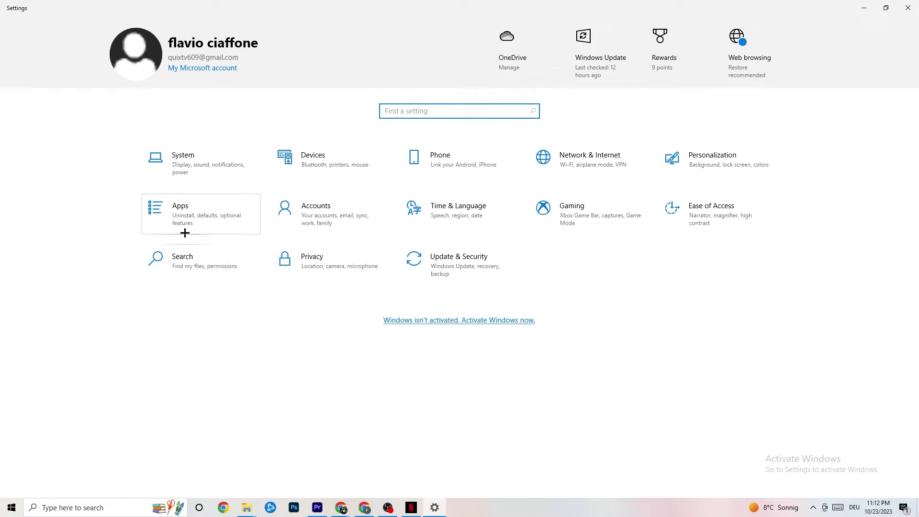
click(605, 161)
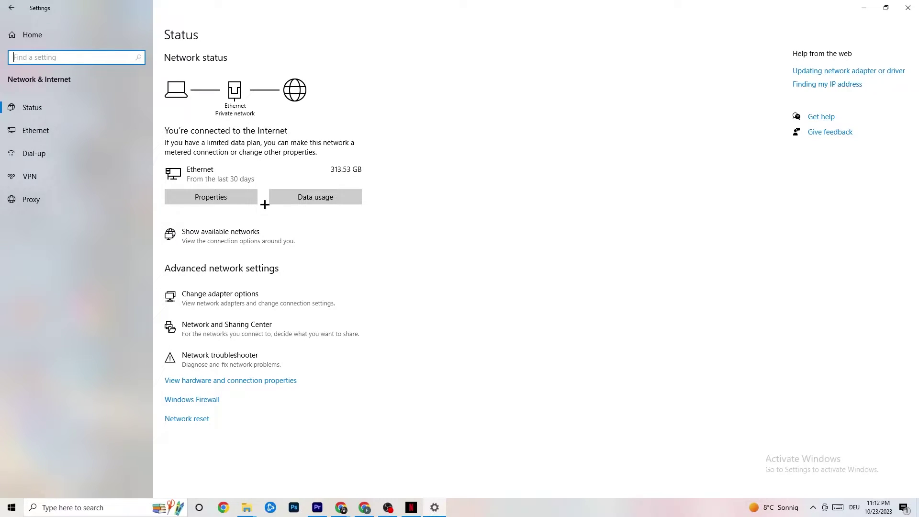
Open the network adapter list and check the Ethernet connection's status
click(261, 292)
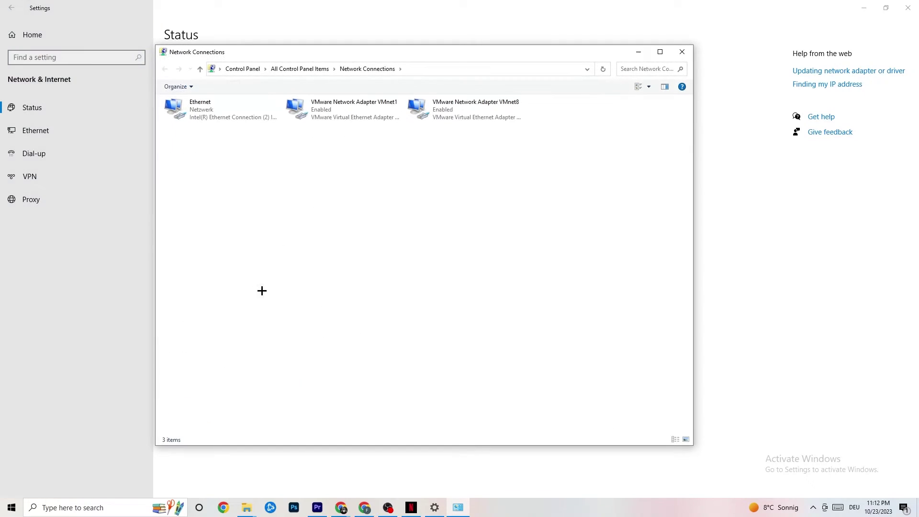
double_click(246, 111)
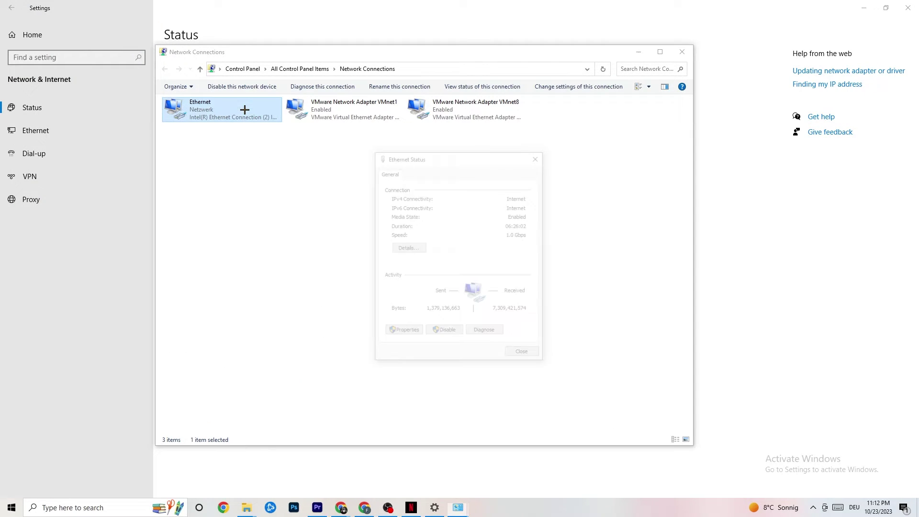
click(538, 155)
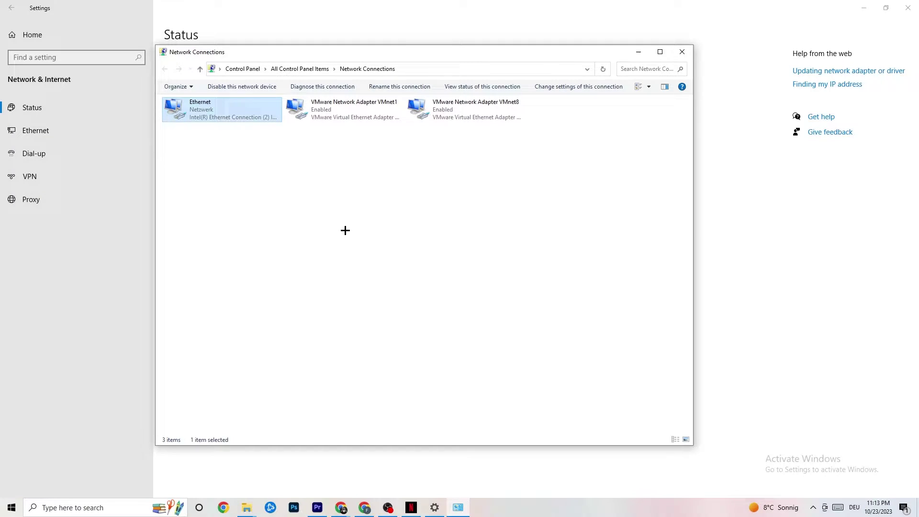
Disable and re-enable the Ethernet adapter, then close Network Connections
right_click(225, 114)
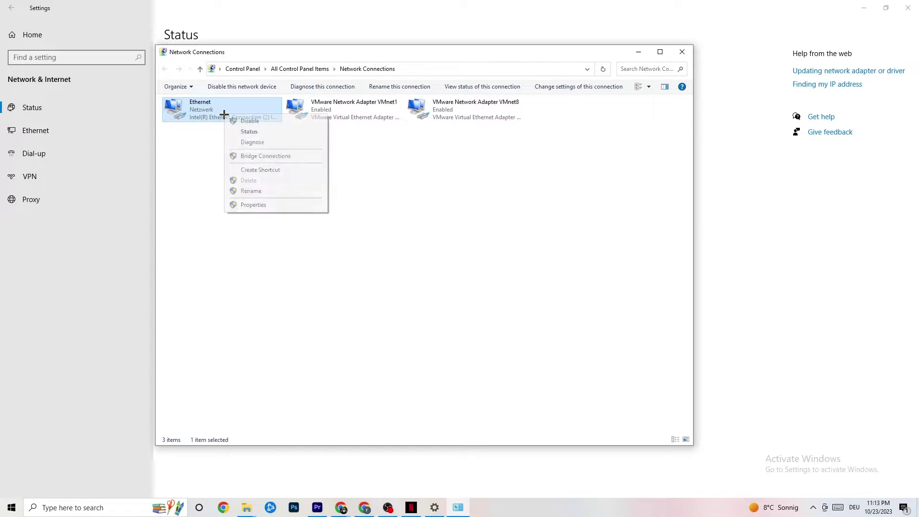
click(261, 123)
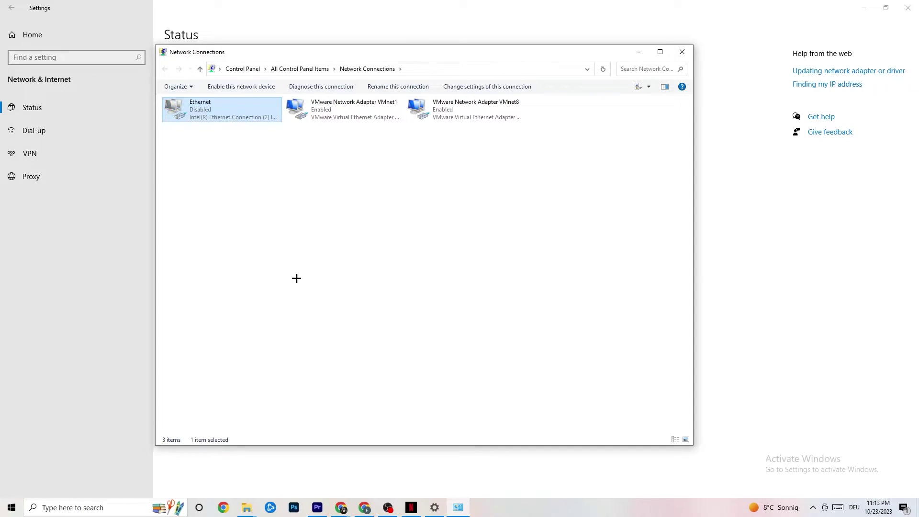
right_click(224, 115)
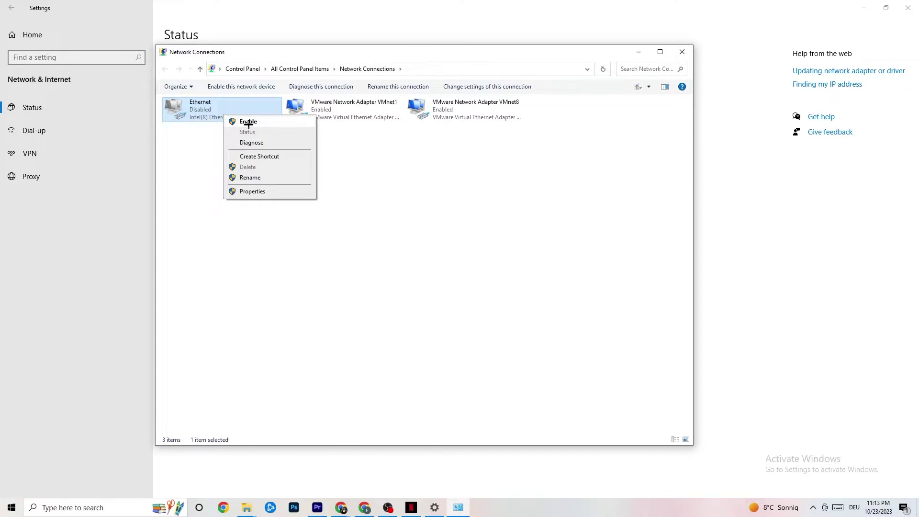
click(233, 122)
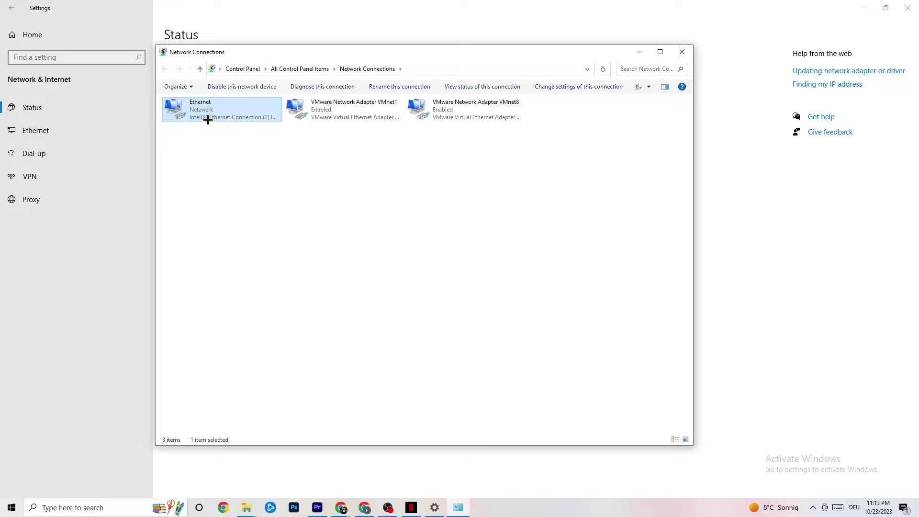
click(682, 52)
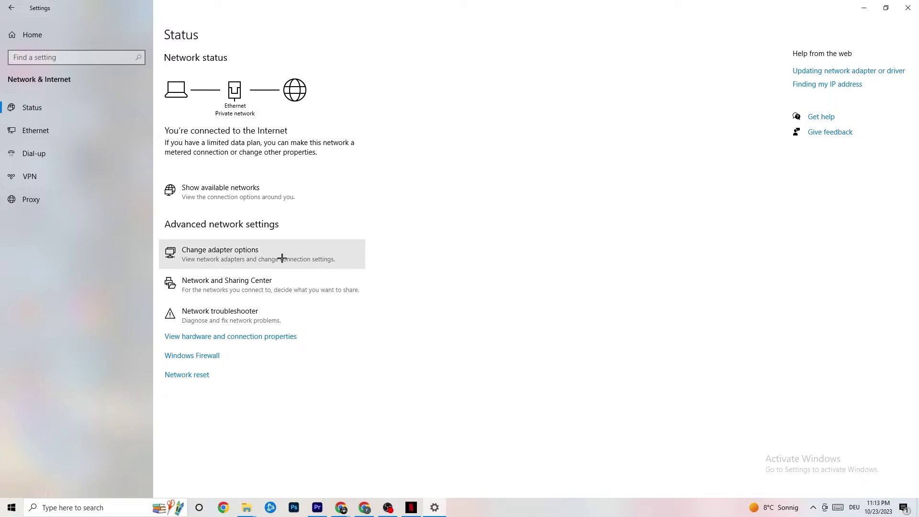
Open Network and Sharing Center and bring up the Ethernet connection's status
click(228, 285)
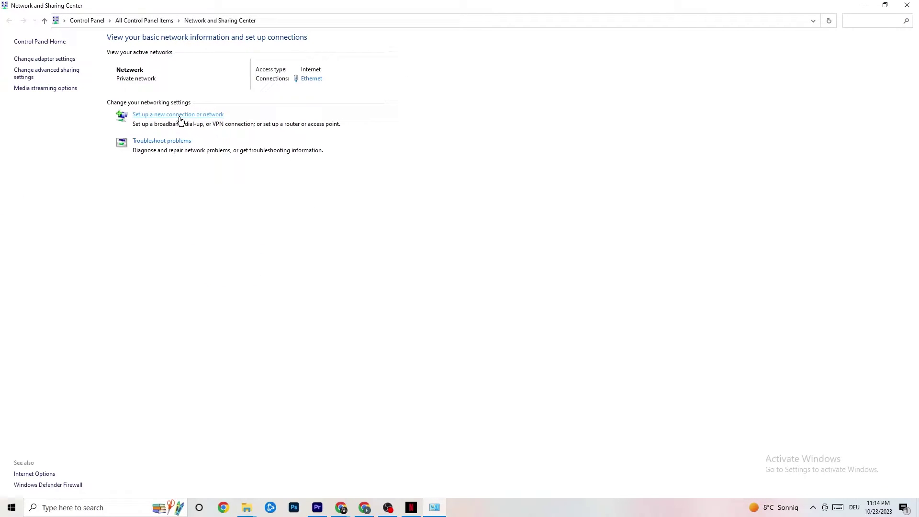
click(312, 78)
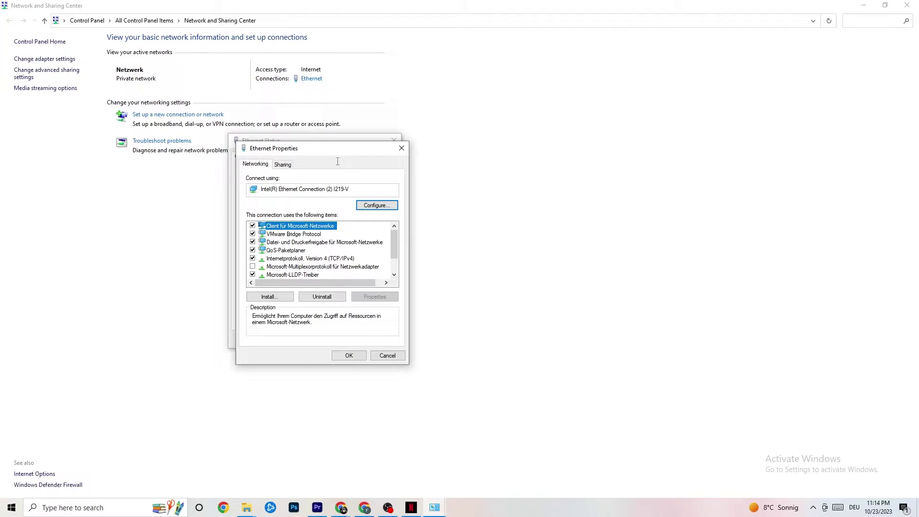
Set Ethernet IPv4 to use manually specified DNS server addresses and close all Ethernet dialogs
drag(312, 147, 365, 95)
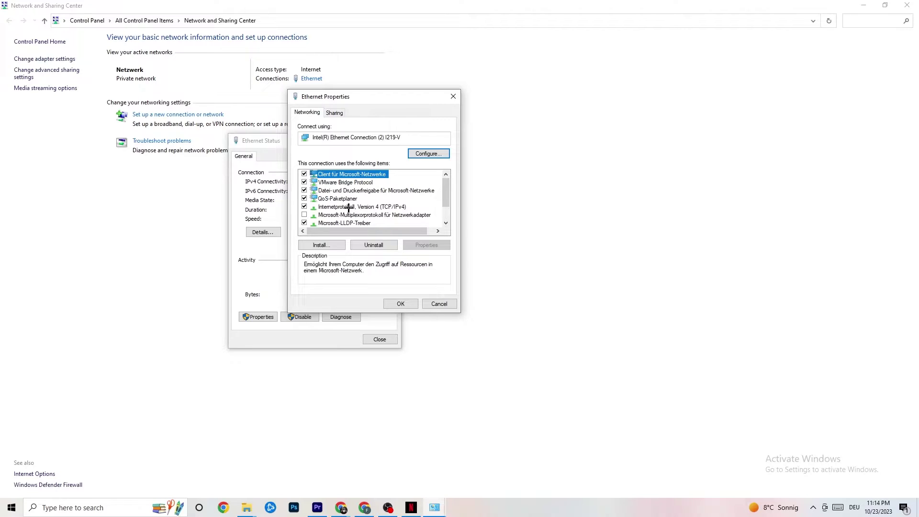
double_click(349, 207)
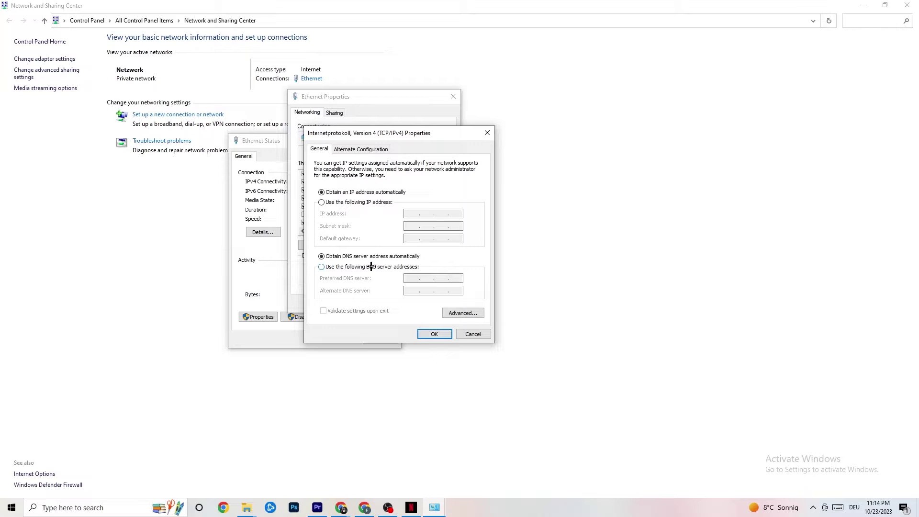
click(322, 267)
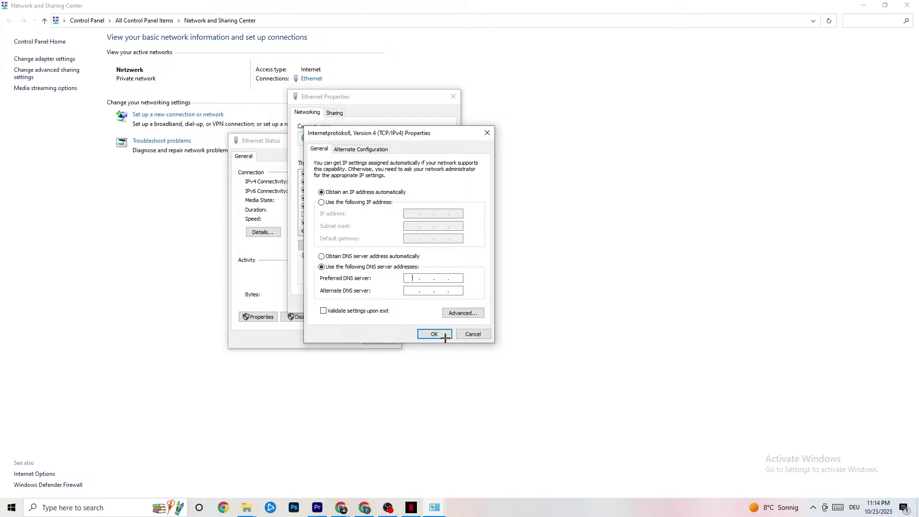
click(487, 133)
click(453, 96)
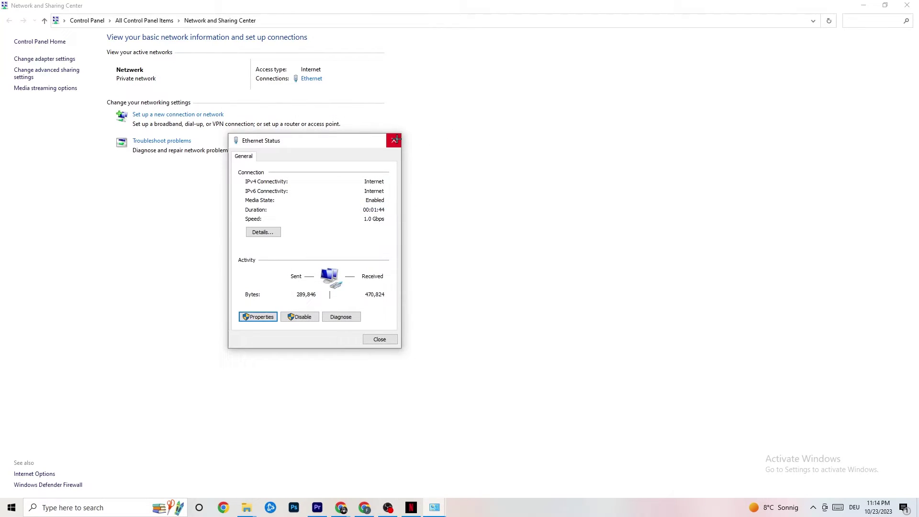
click(394, 139)
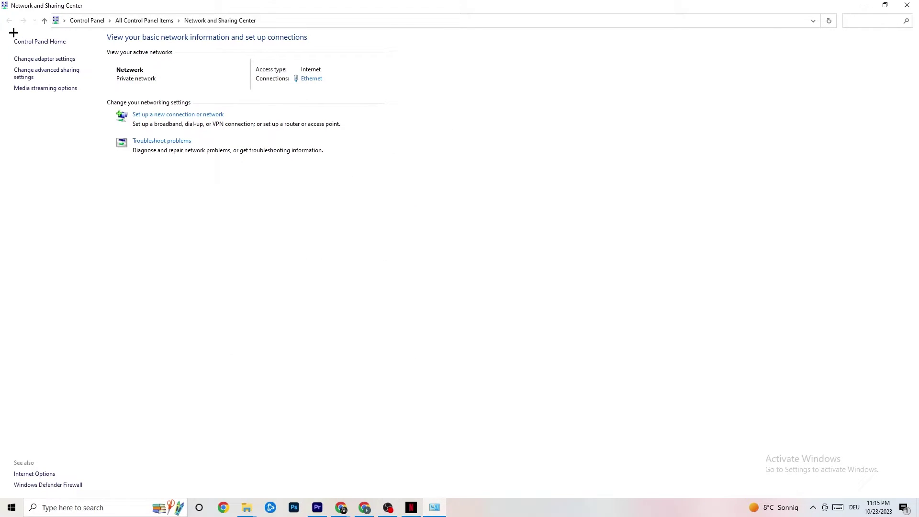
Close Network and Sharing Center and return to Network & Internet settings
click(906, 5)
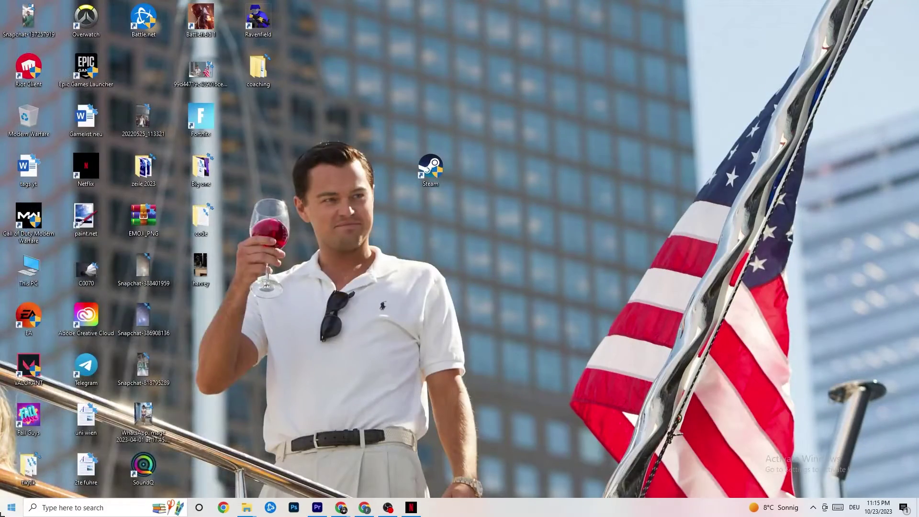
click(11, 507)
click(12, 463)
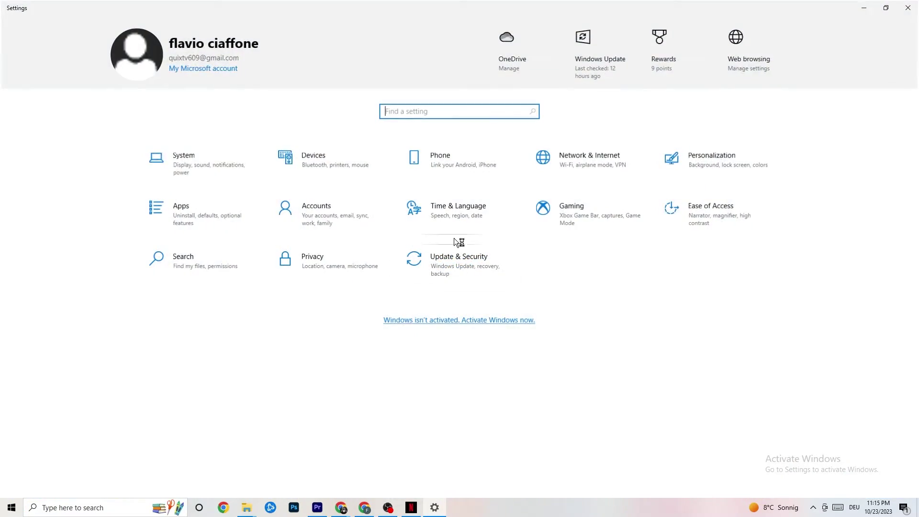
click(594, 180)
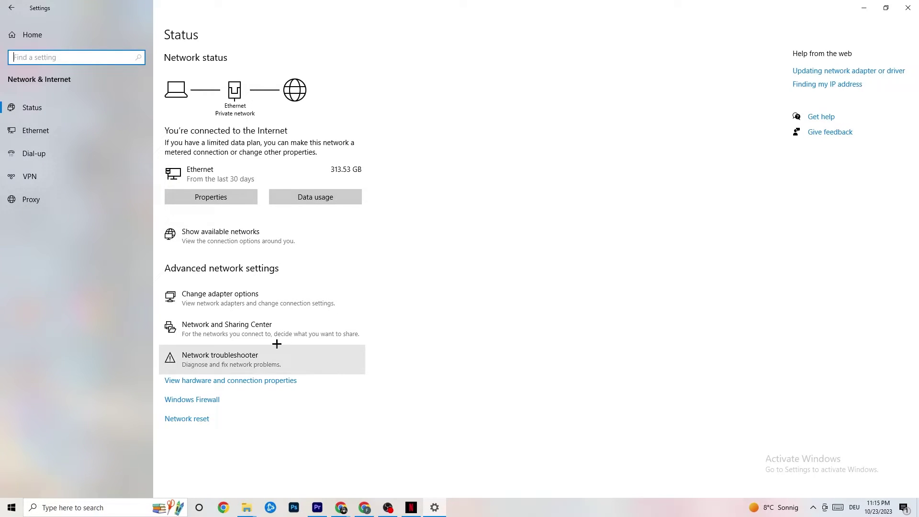
Check the network adapter driver help, then view and dismiss the available networks flyout
click(851, 70)
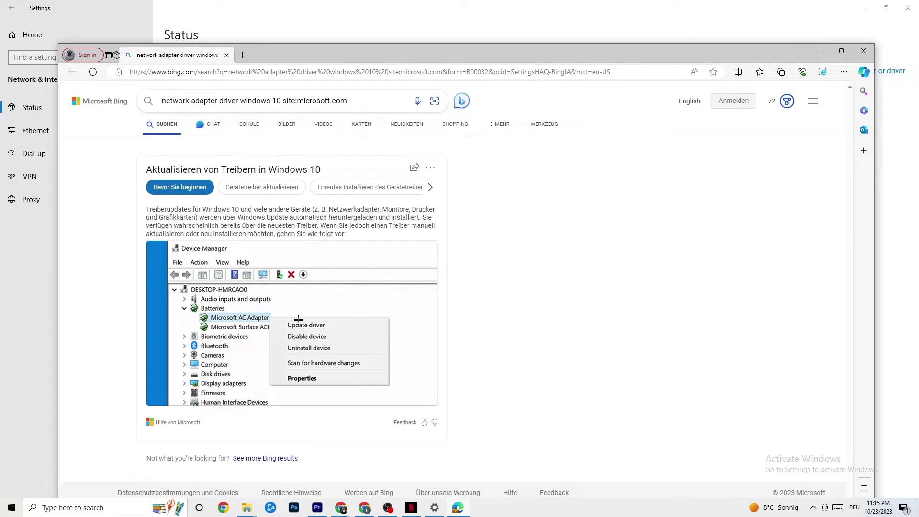
click(864, 50)
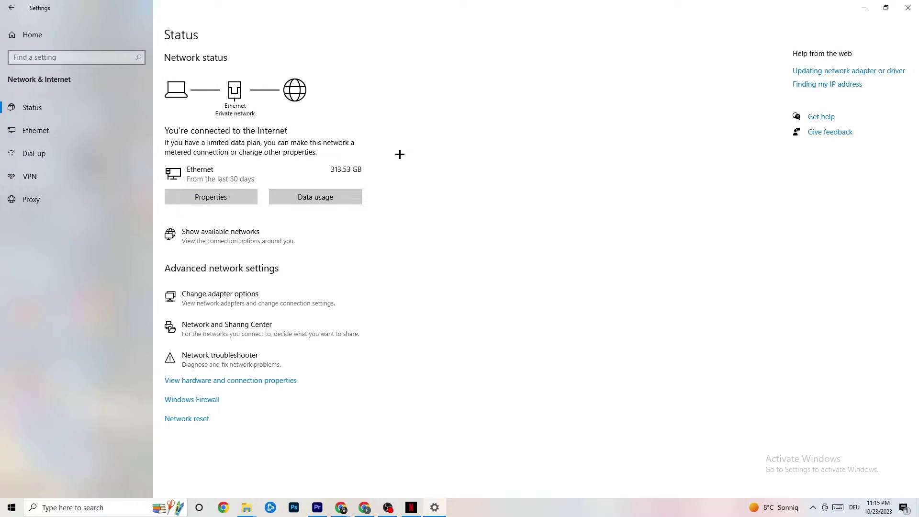
click(284, 238)
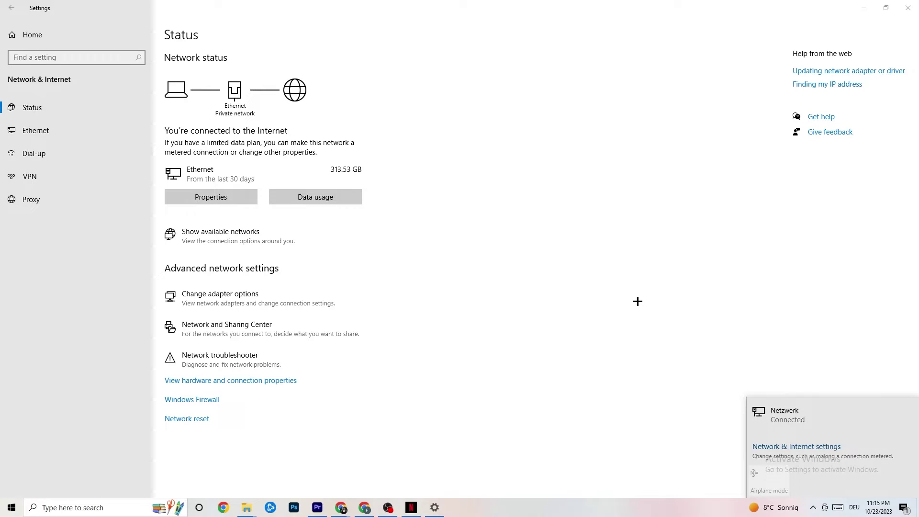
click(568, 288)
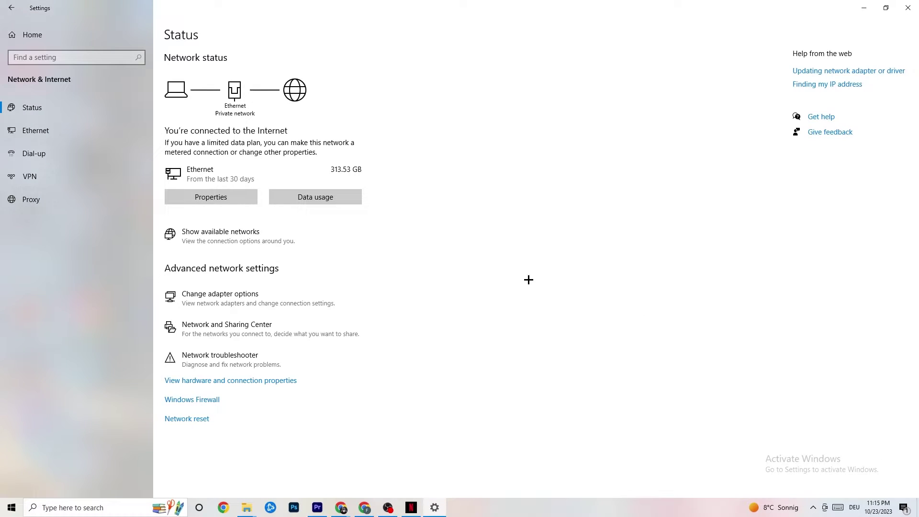
click(907, 7)
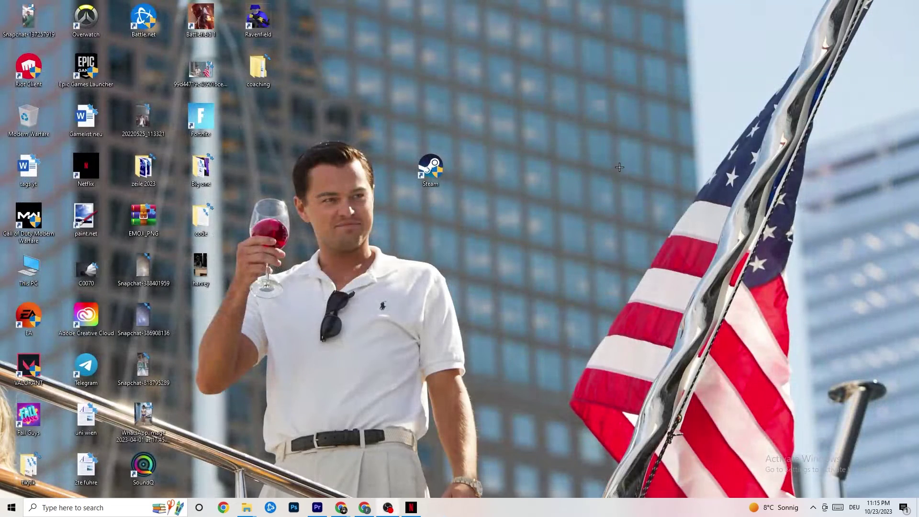
key(super)
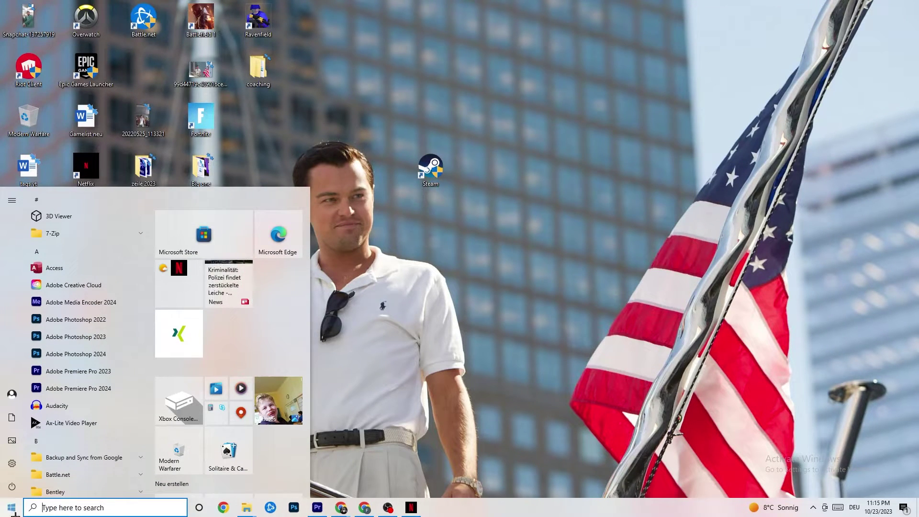
click(18, 471)
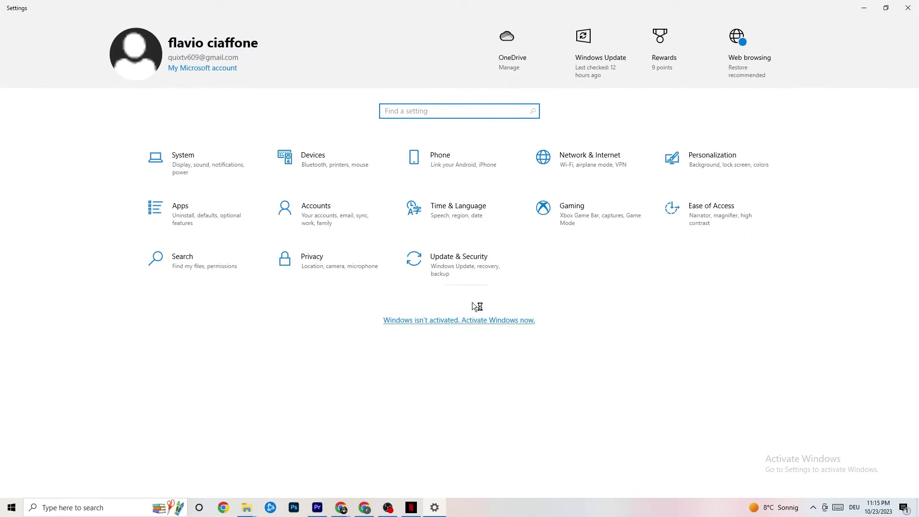
click(476, 262)
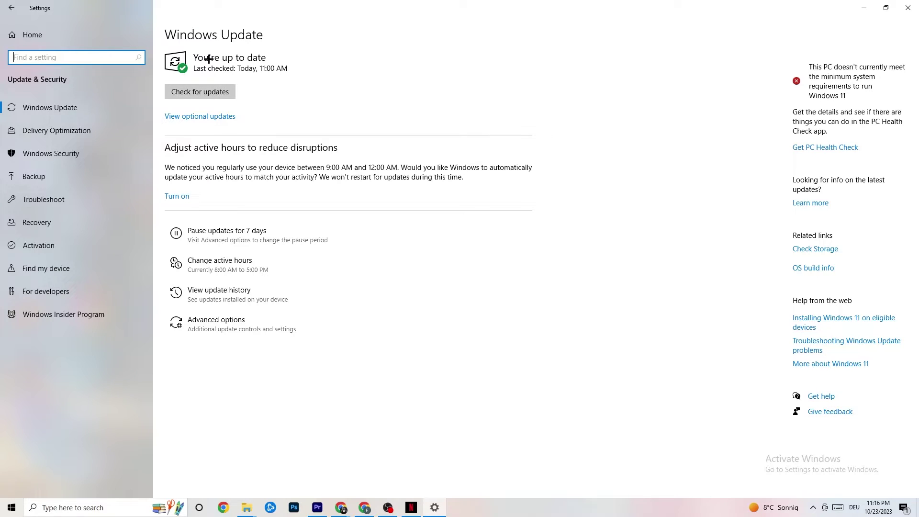
click(276, 60)
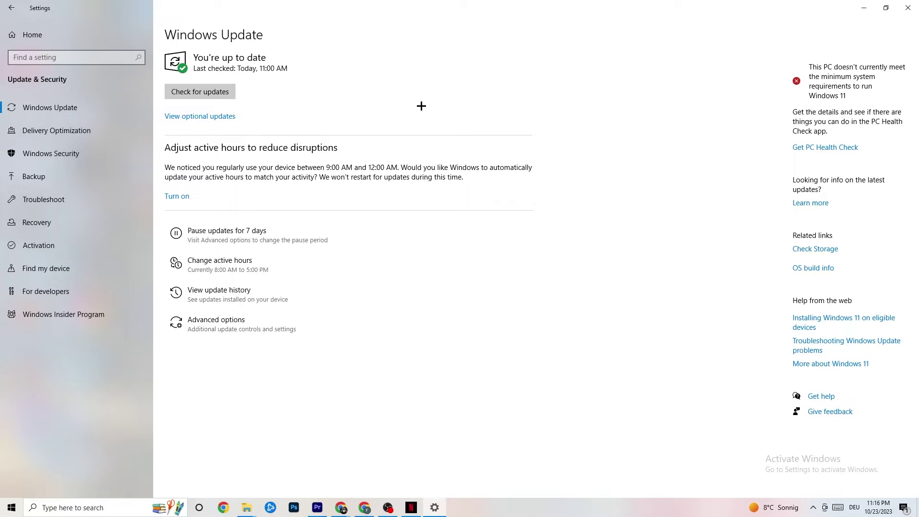
click(907, 7)
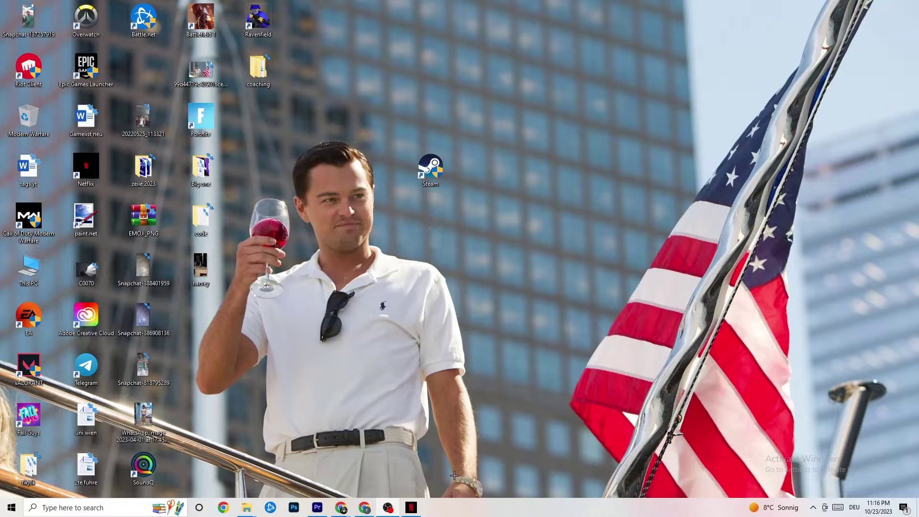
Launch Task Manager from the taskbar and maximize it
drag(479, 509, 496, 511)
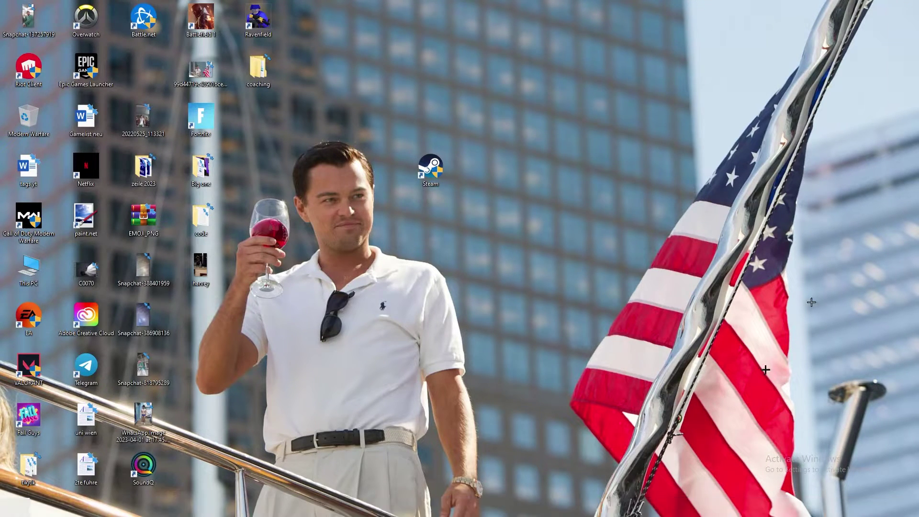
right_click(492, 512)
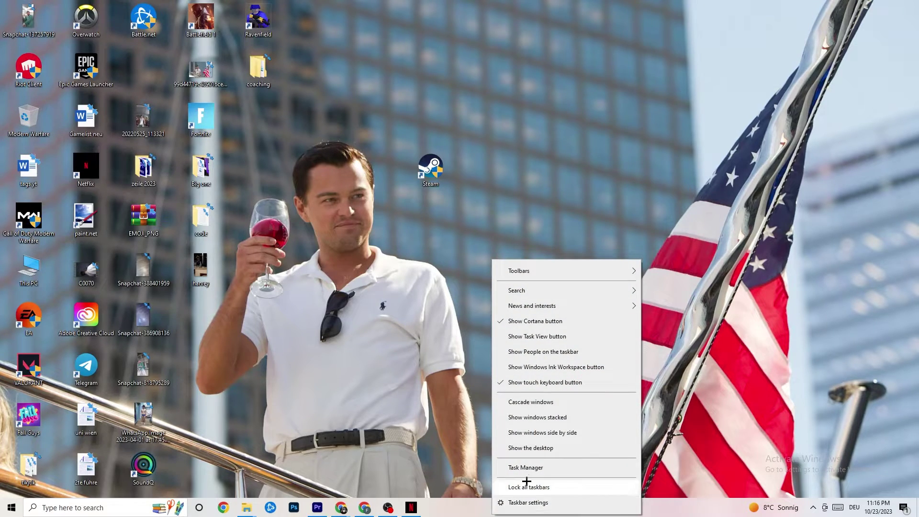
click(528, 466)
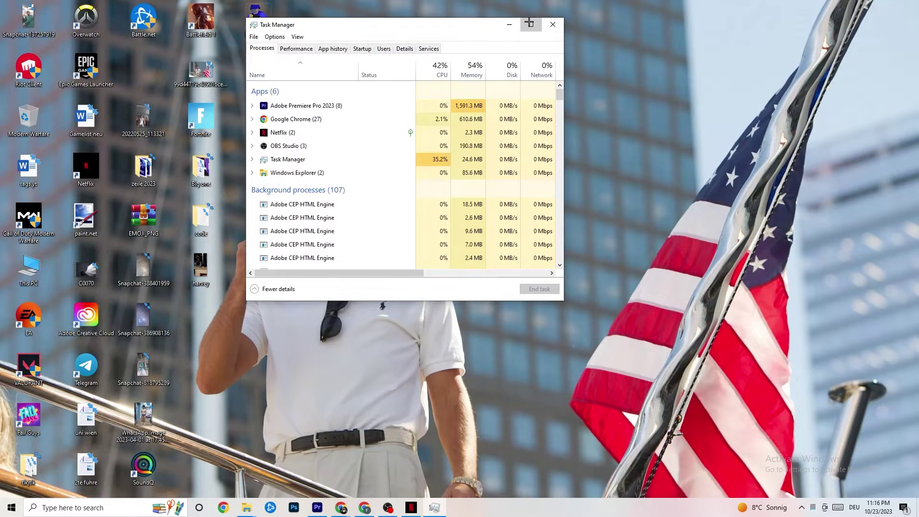
click(530, 24)
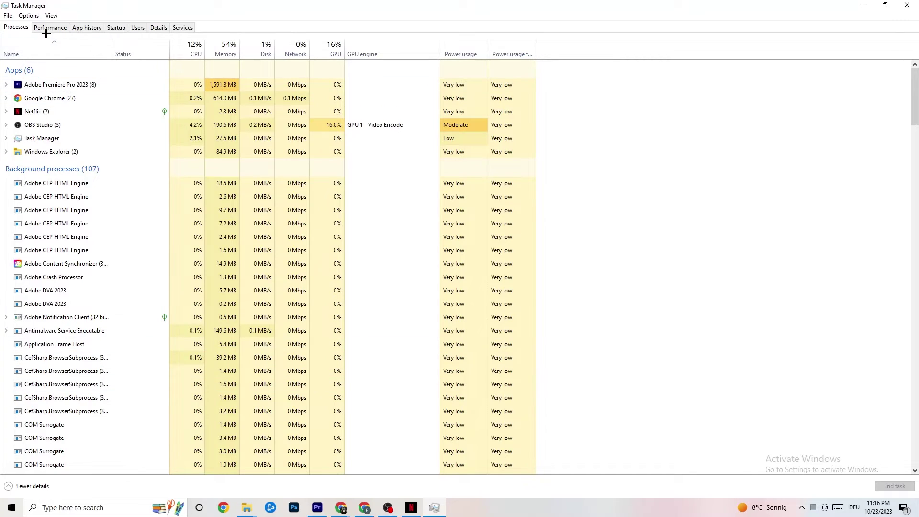
Show the Ethernet adapter's throughput graph on the Performance tab
click(50, 29)
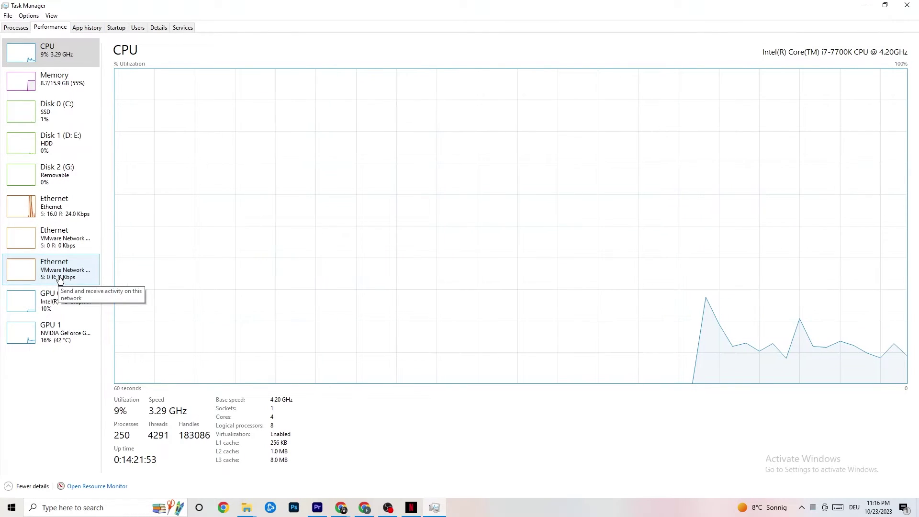
click(61, 207)
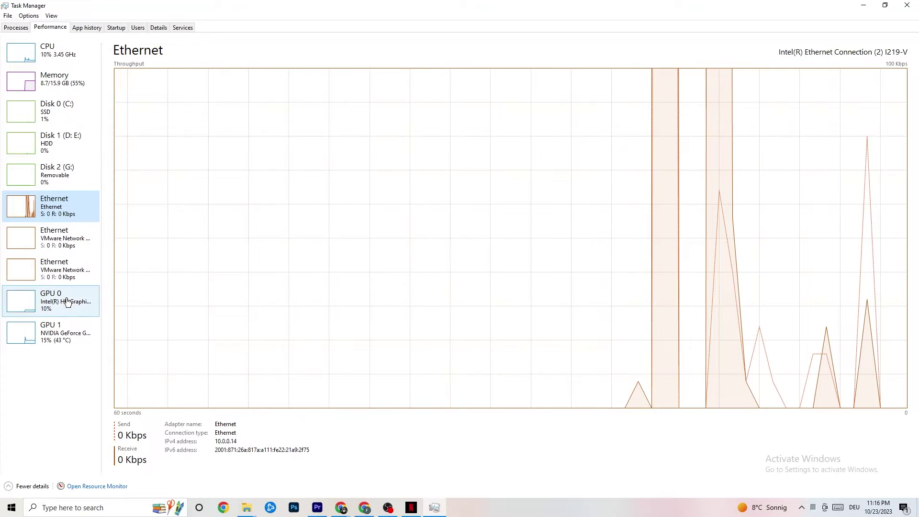
right_click(63, 429)
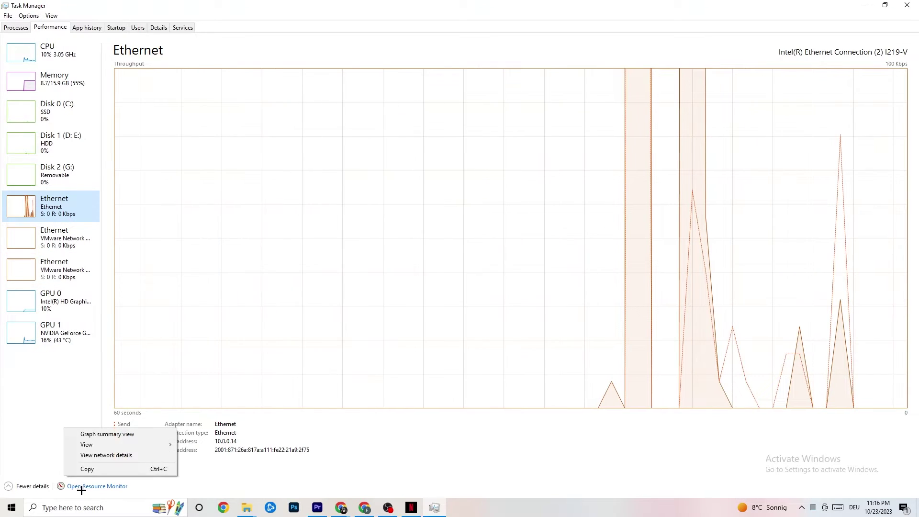
click(131, 491)
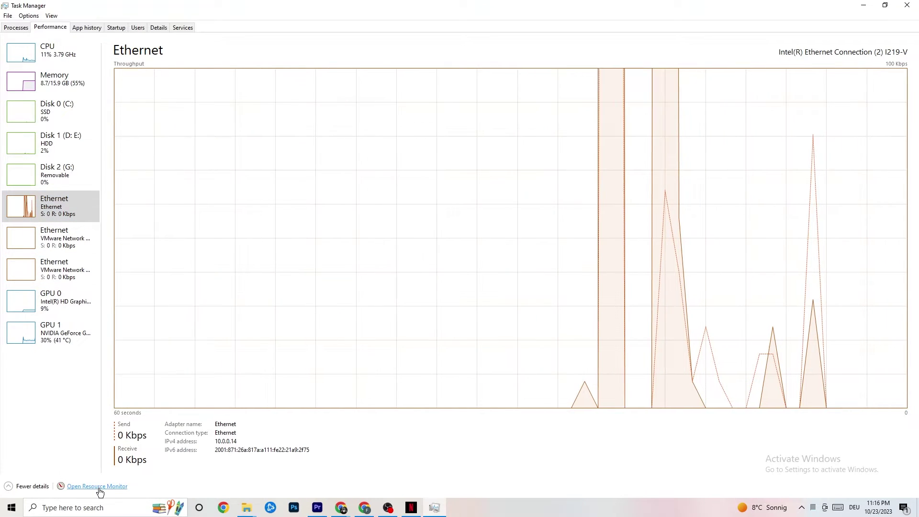
click(99, 487)
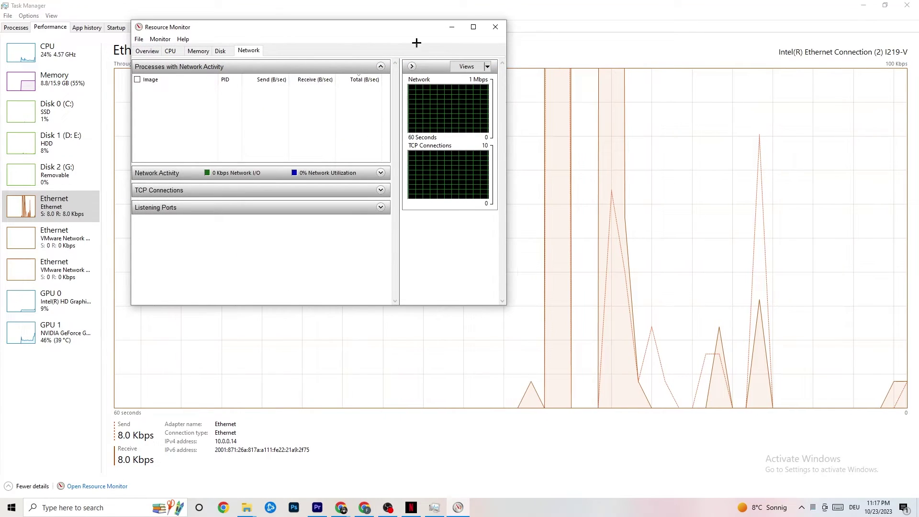
click(473, 27)
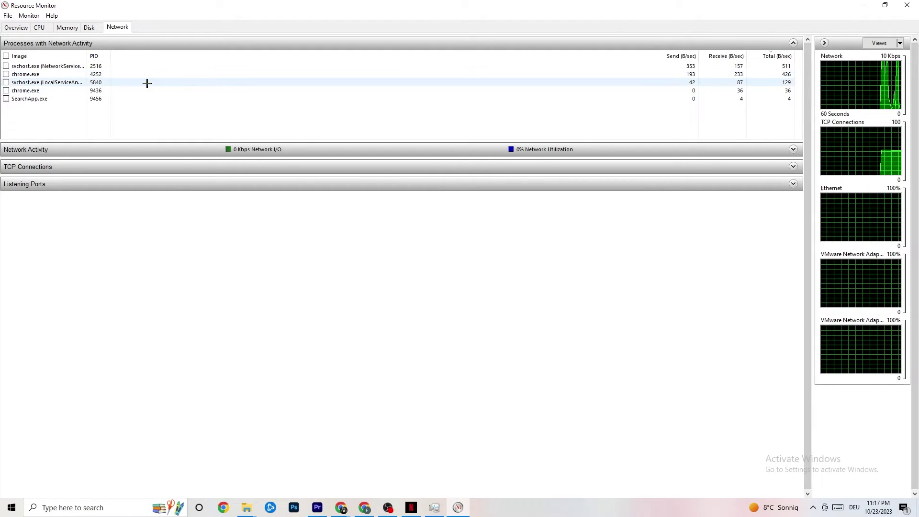
right_click(45, 100)
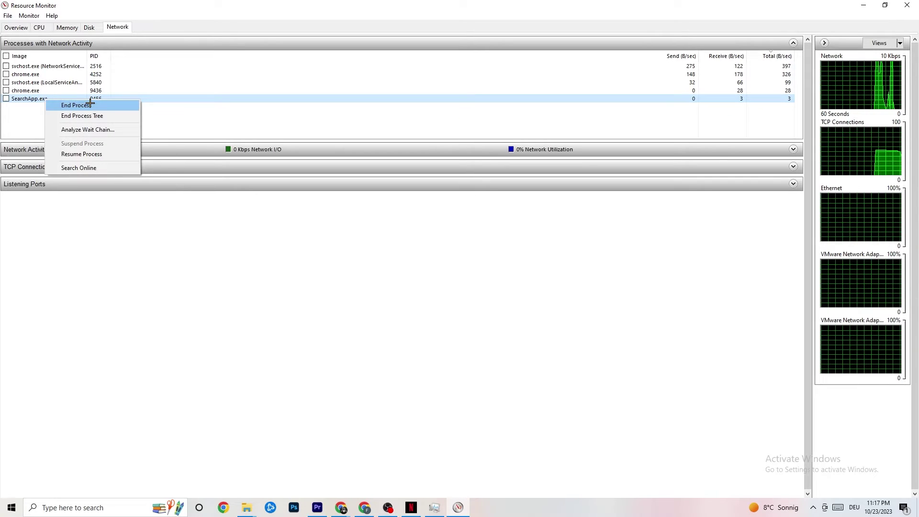
click(273, 122)
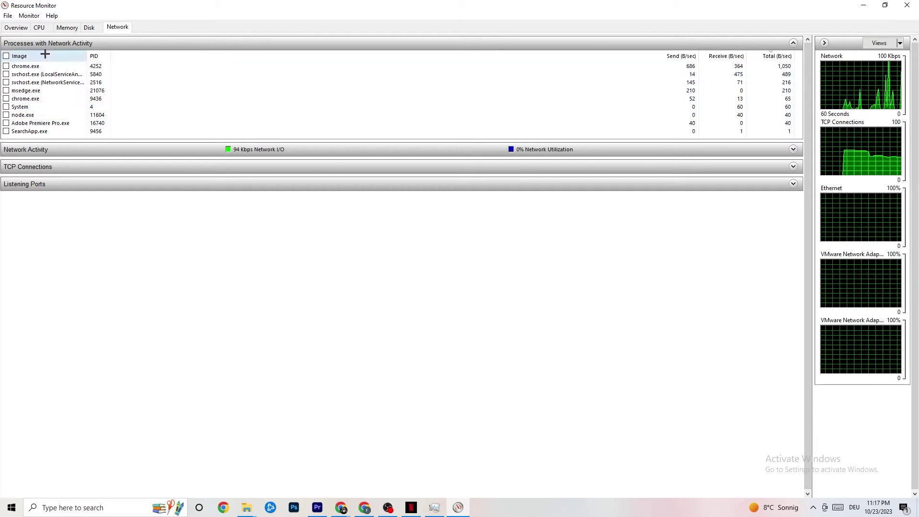
click(17, 28)
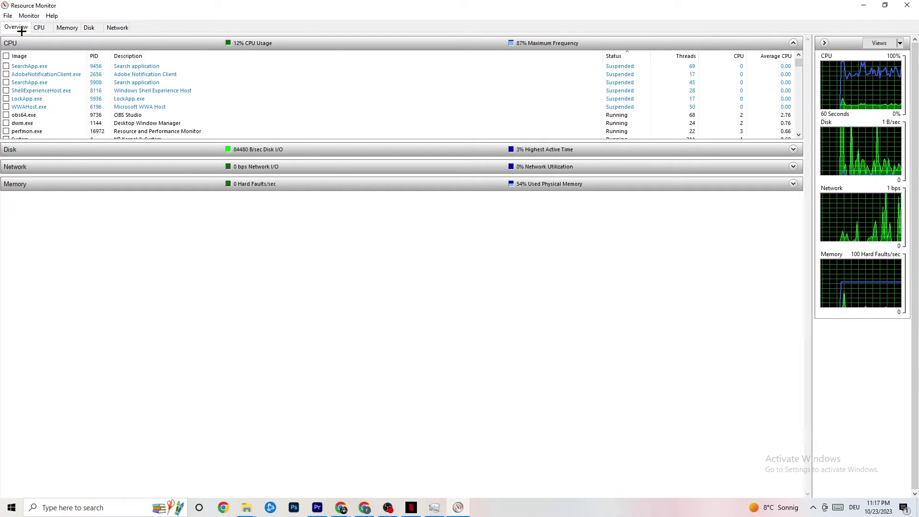
click(902, 10)
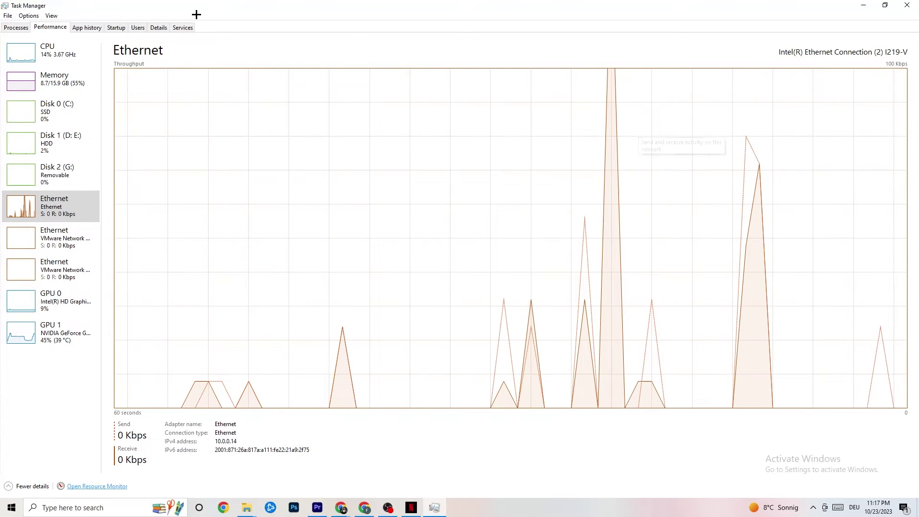
Review the apps listed on the Startup tab, then close Task Manager
click(116, 27)
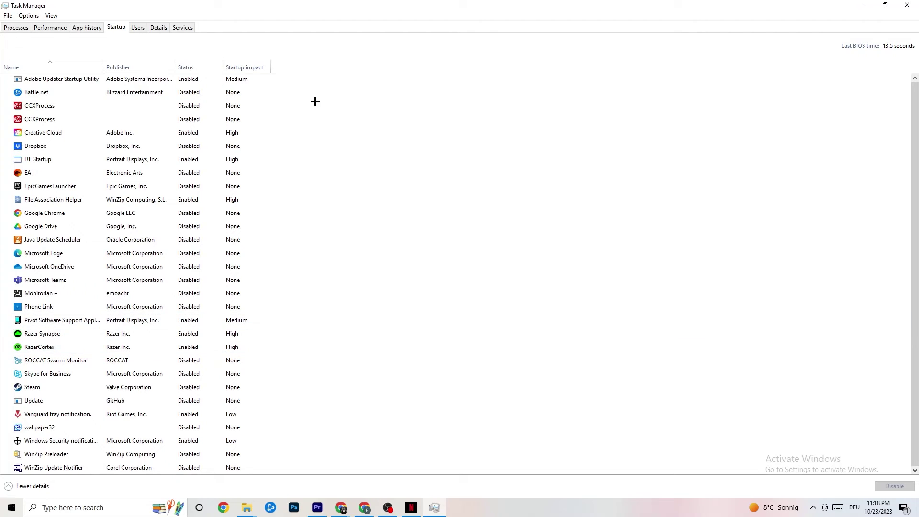
click(908, 4)
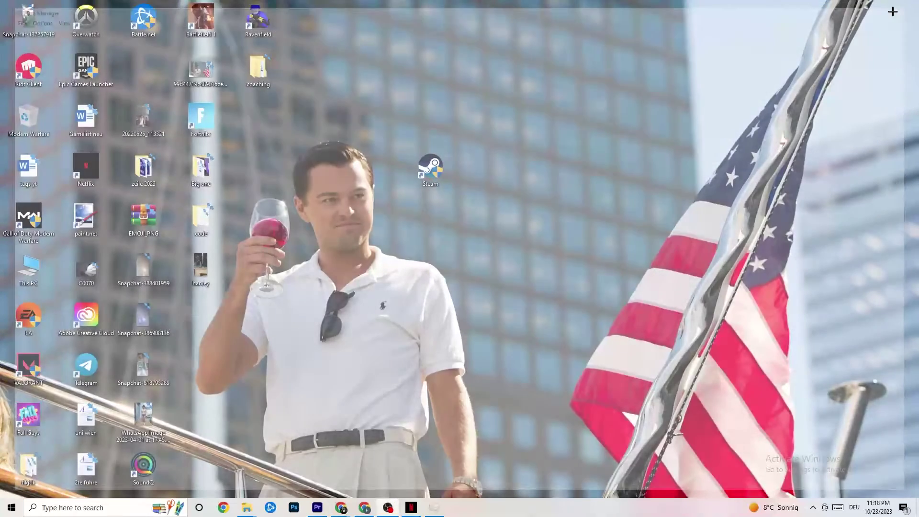